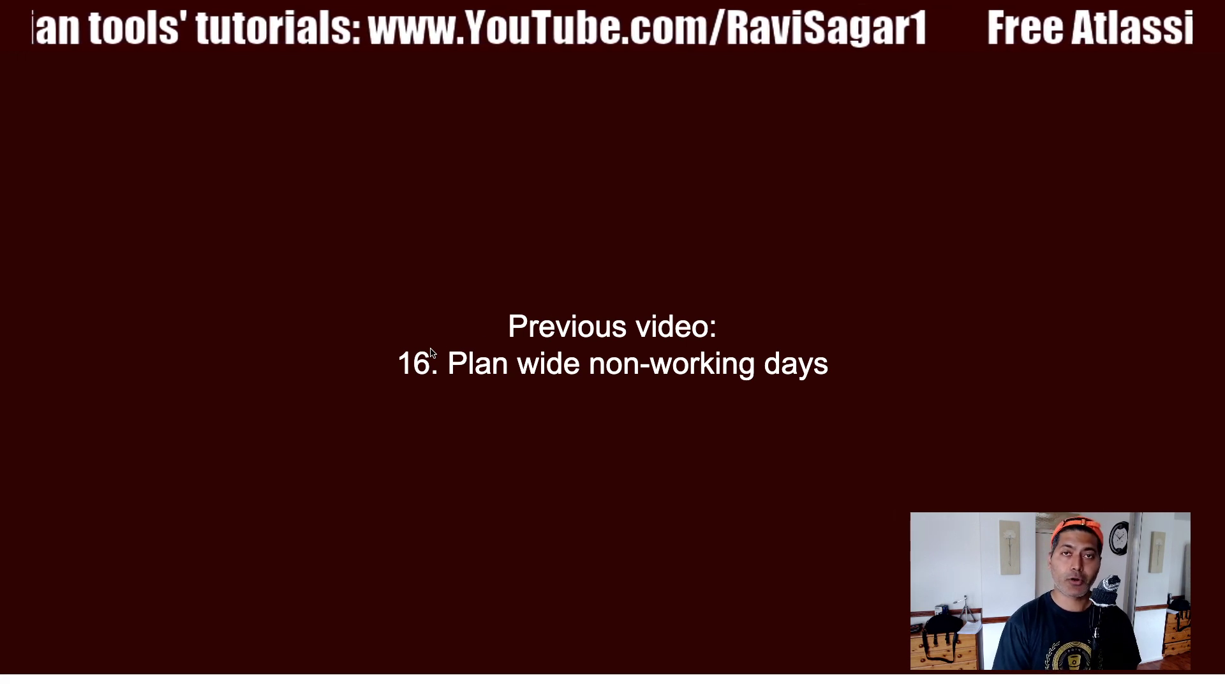
key("Right")
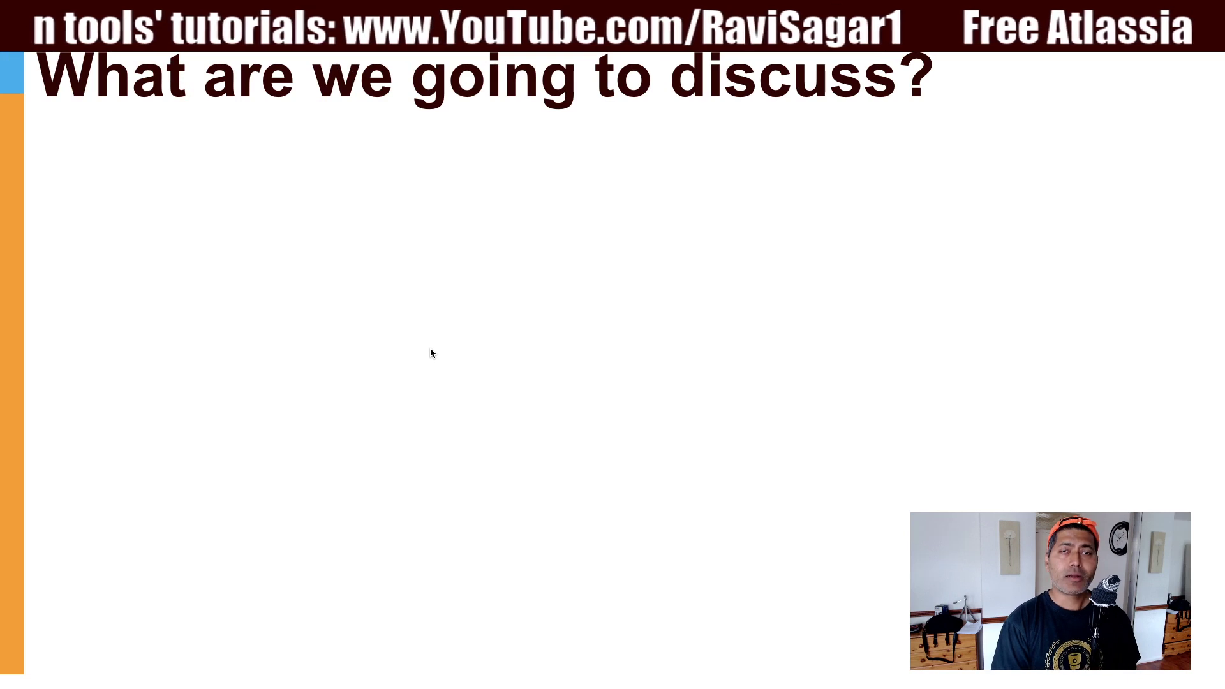
key("Right")
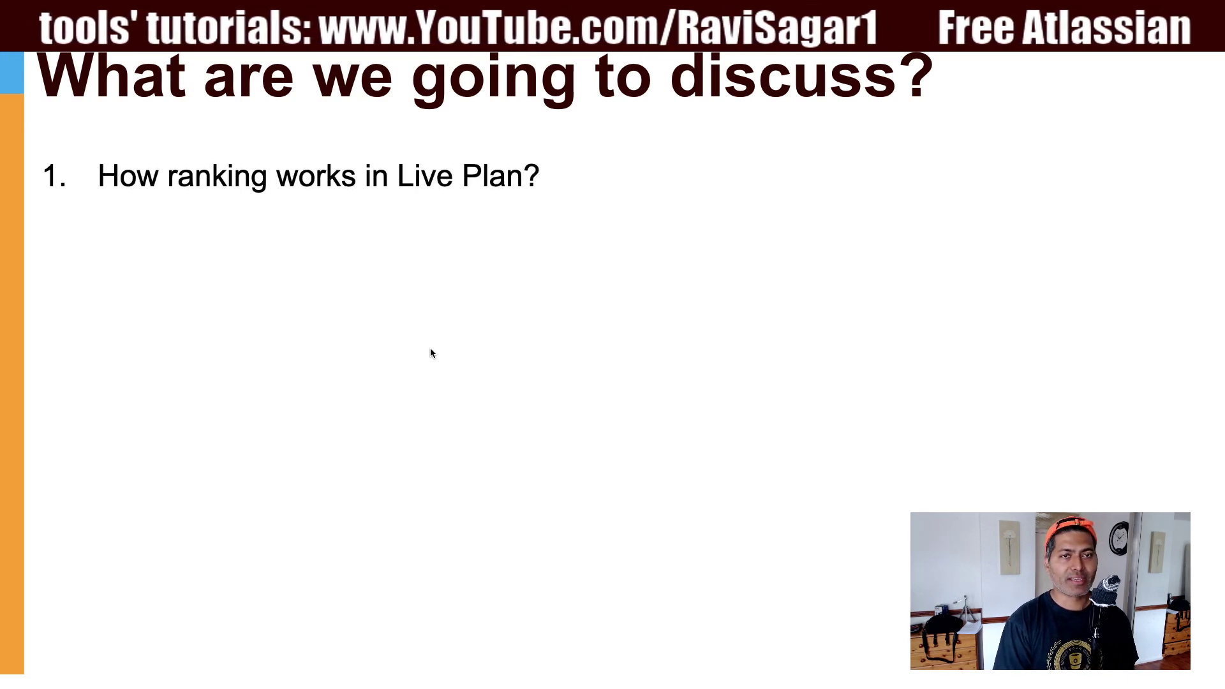
key("Right")
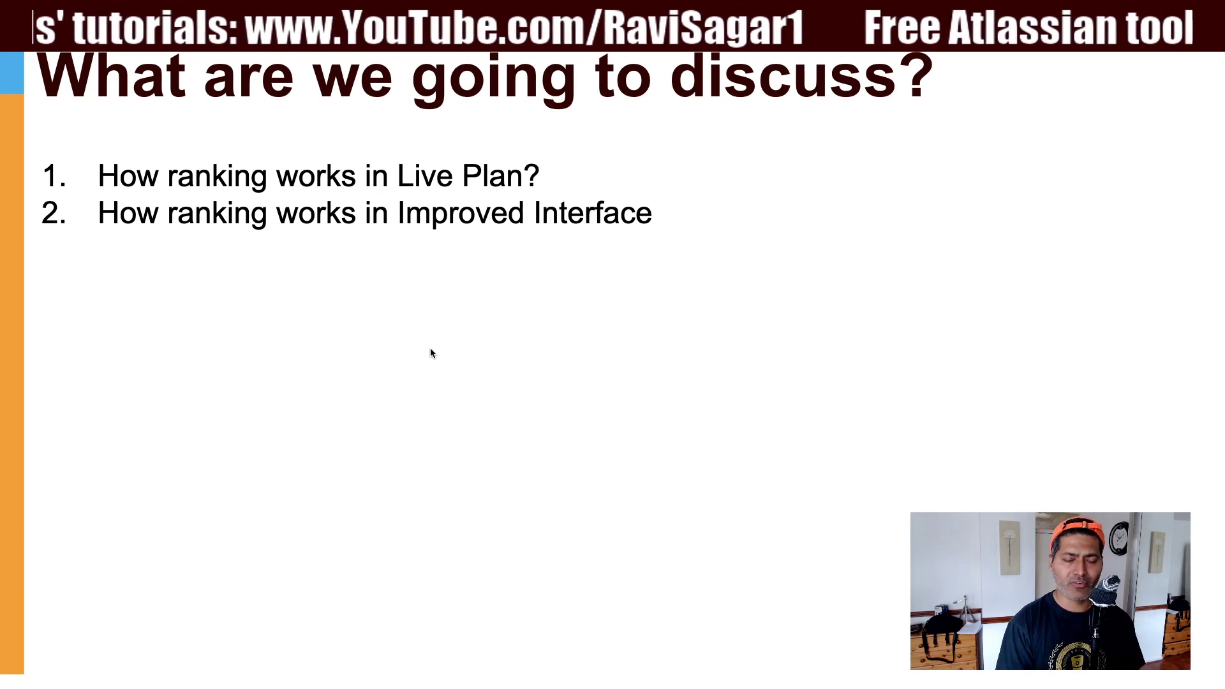
key("ctrl+Right")
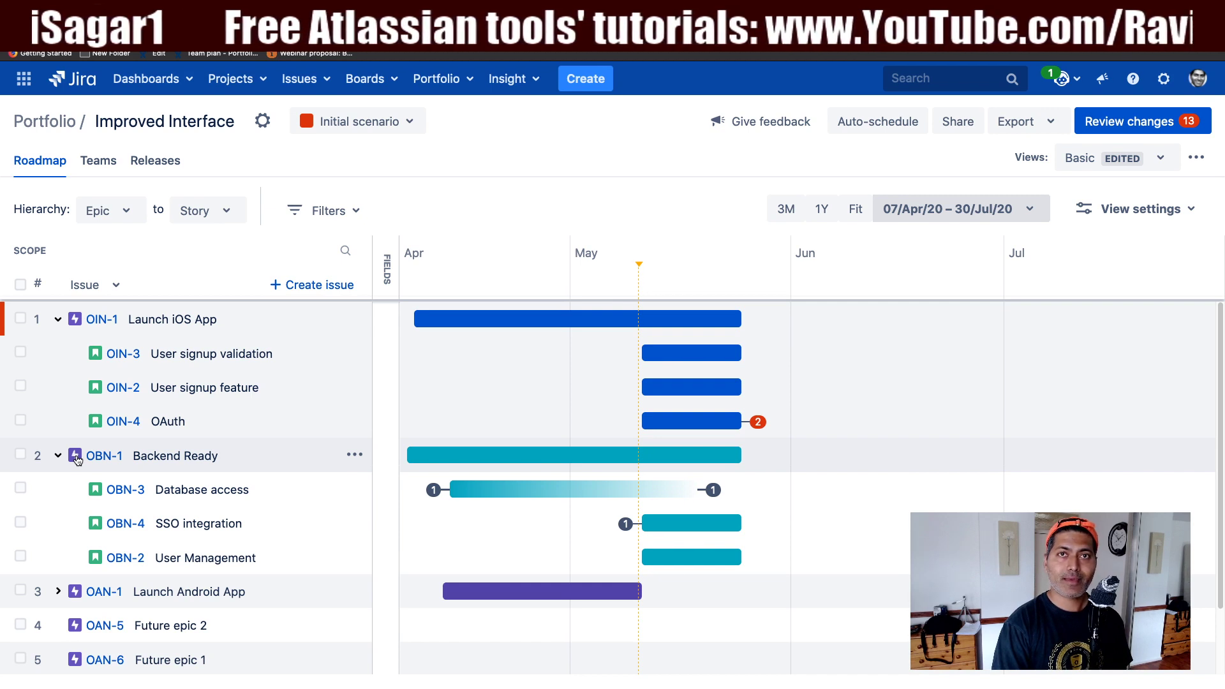
- View the roadmap with Story as the top hierarchy level to check the stories' order, and return it to Epic
mouse_move(77, 460)
left_mouse_down()
mouse_move(66, 392)
mouse_move(64, 467)
left_mouse_up()
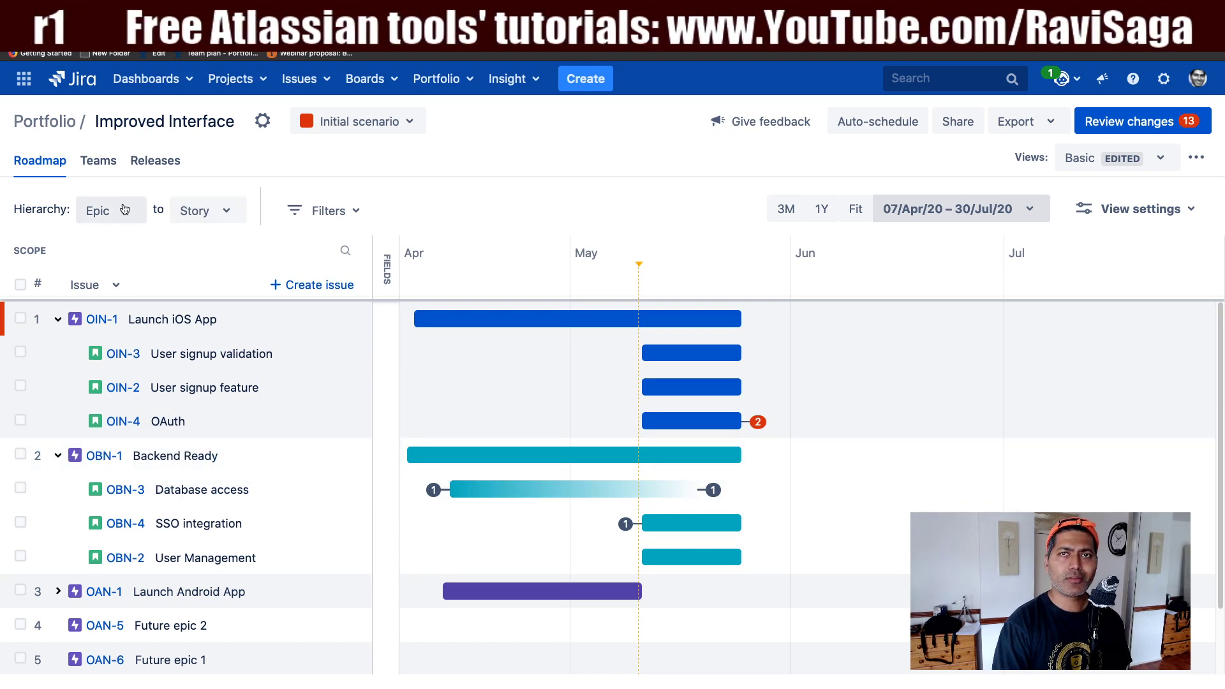
left_click(124, 210)
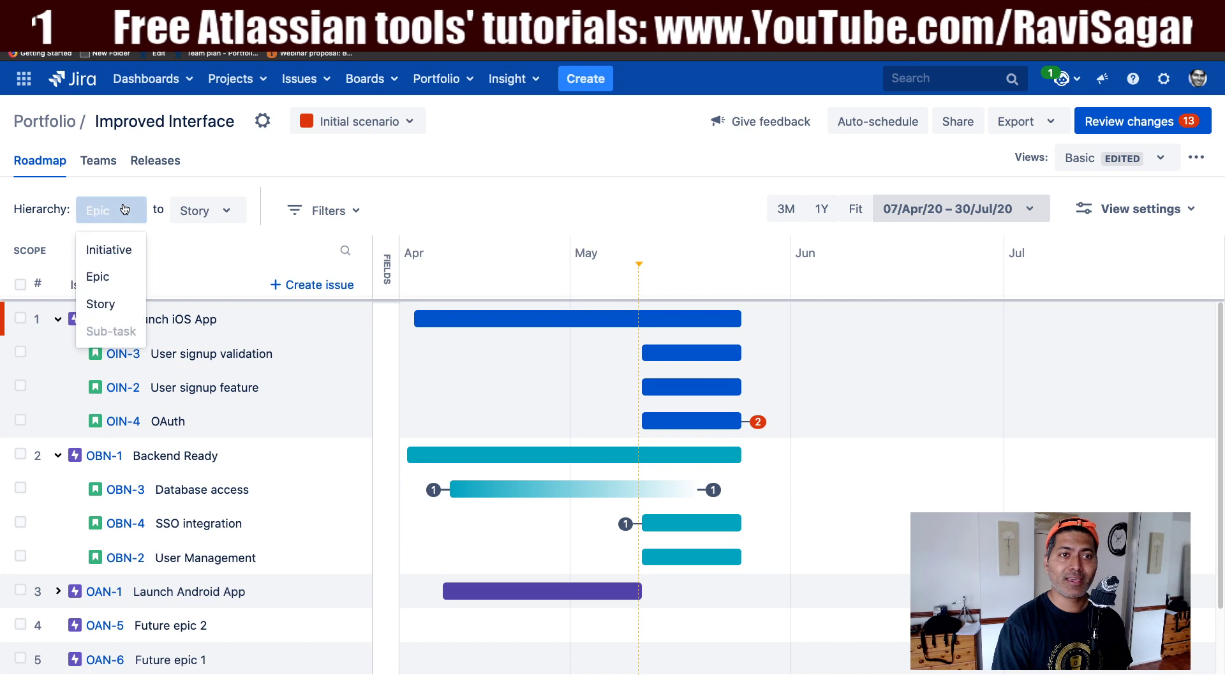
left_click(112, 305)
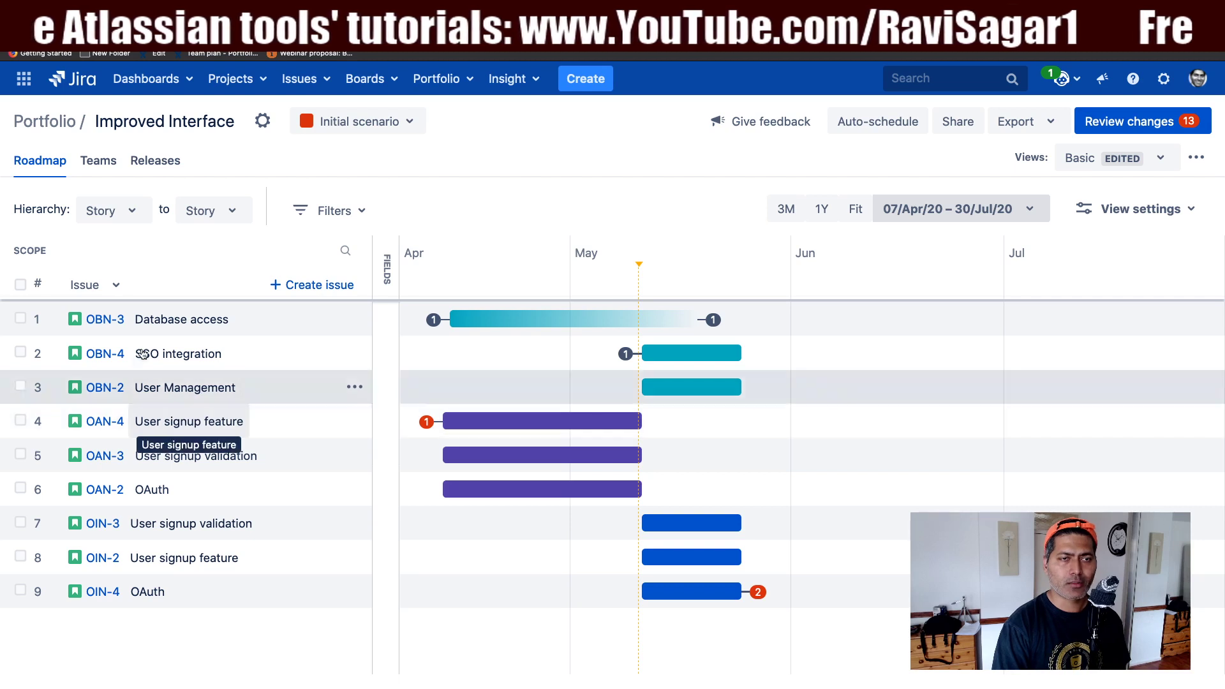
left_click(121, 210)
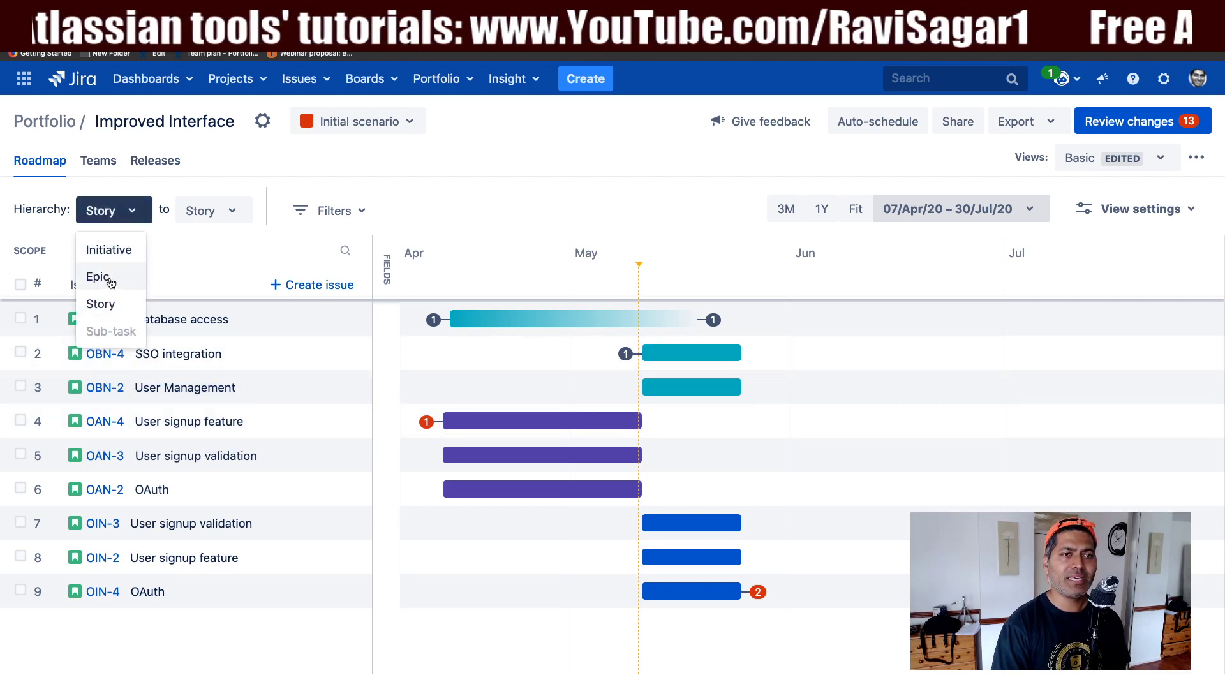
left_click(108, 279)
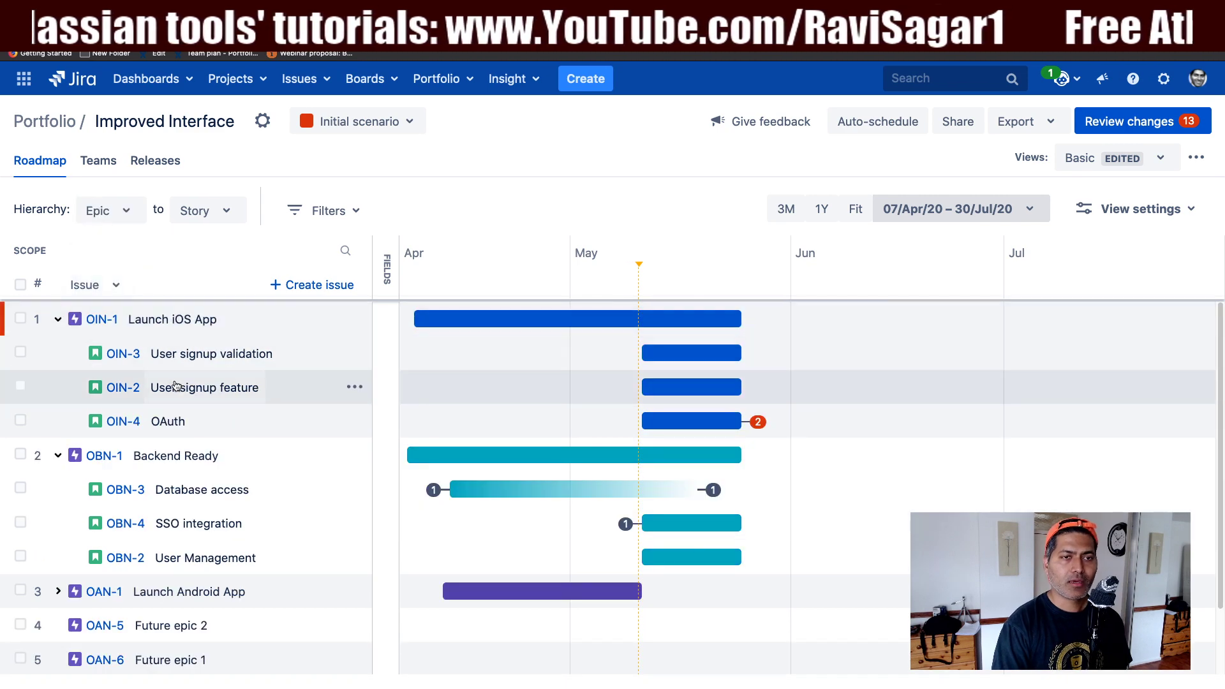
- Review the plan's pending changes and save all of them in Jira
left_click(1128, 131)
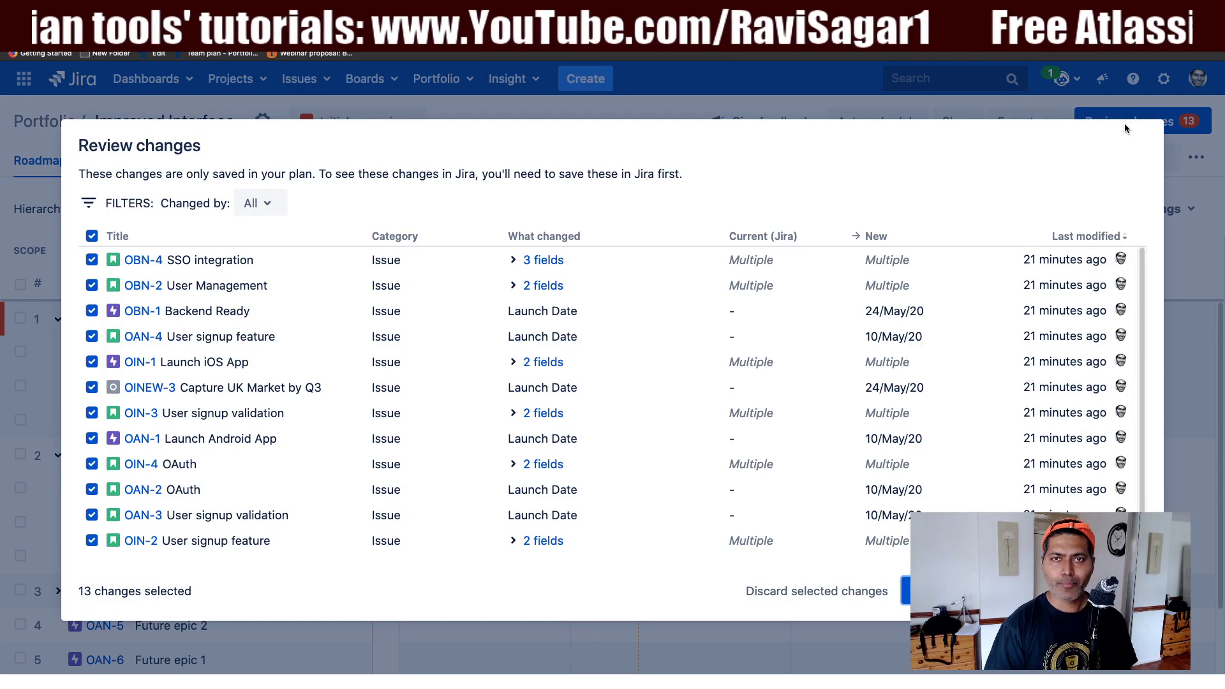
left_click(945, 591)
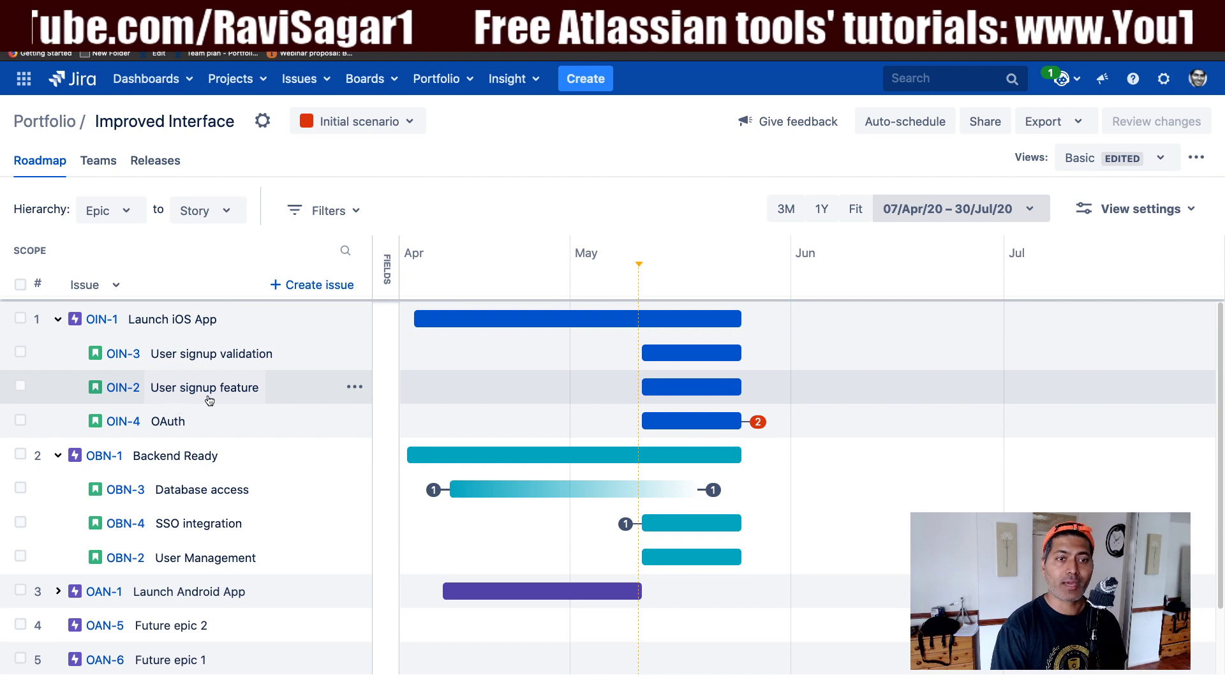
- Compare the story ranking with the epic ranking by setting the top hierarchy level to Story and back to Epic
left_click(106, 210)
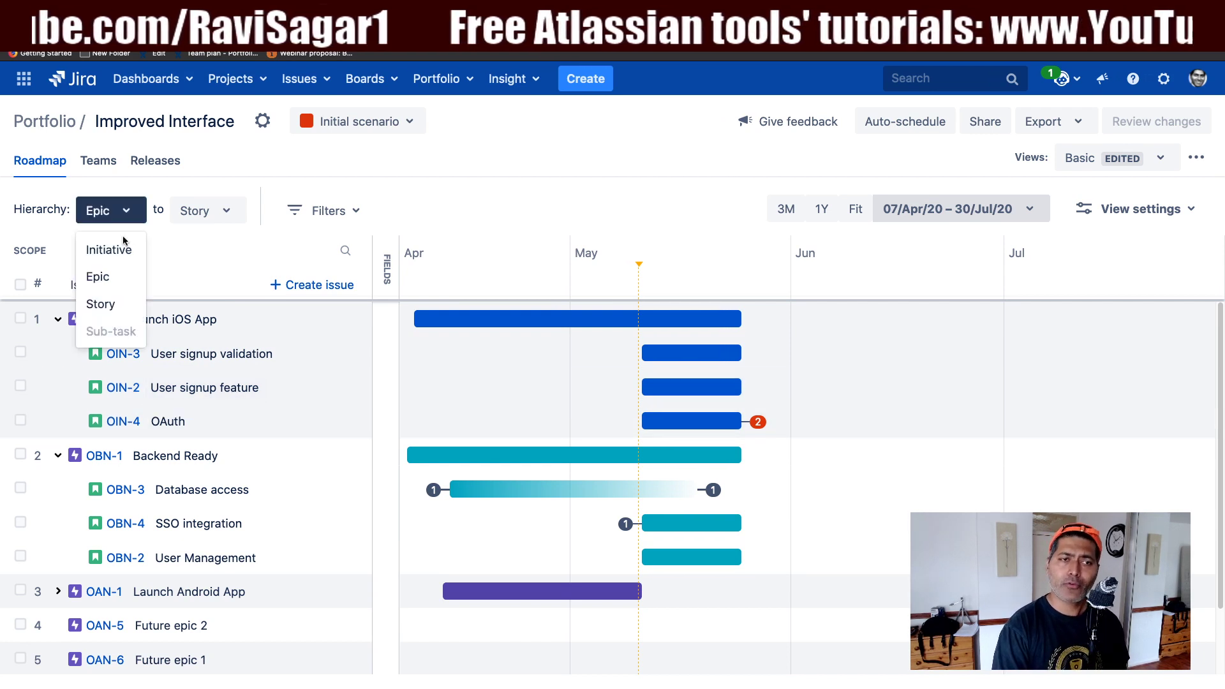
left_click(111, 310)
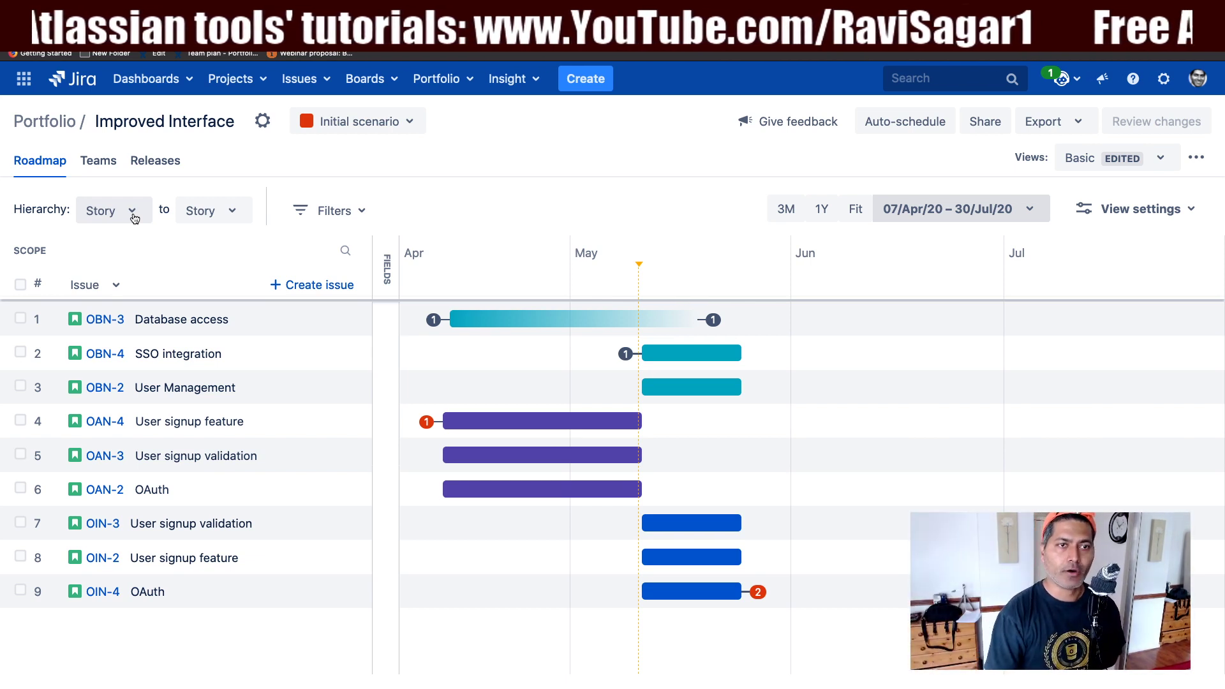
left_click(132, 210)
left_click(103, 275)
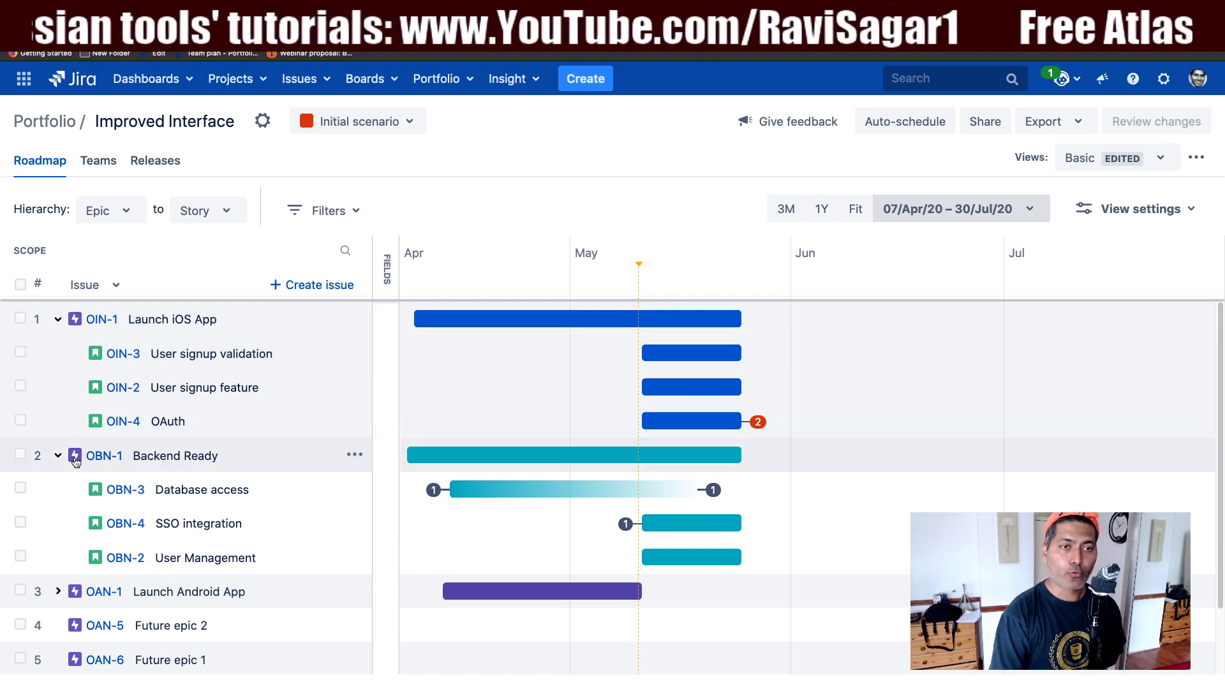
- Rank the Backend Ready epic above Launch iOS App, check the order at Story level, and return the hierarchy to Epic
left_click_drag(74, 461, 72, 317)
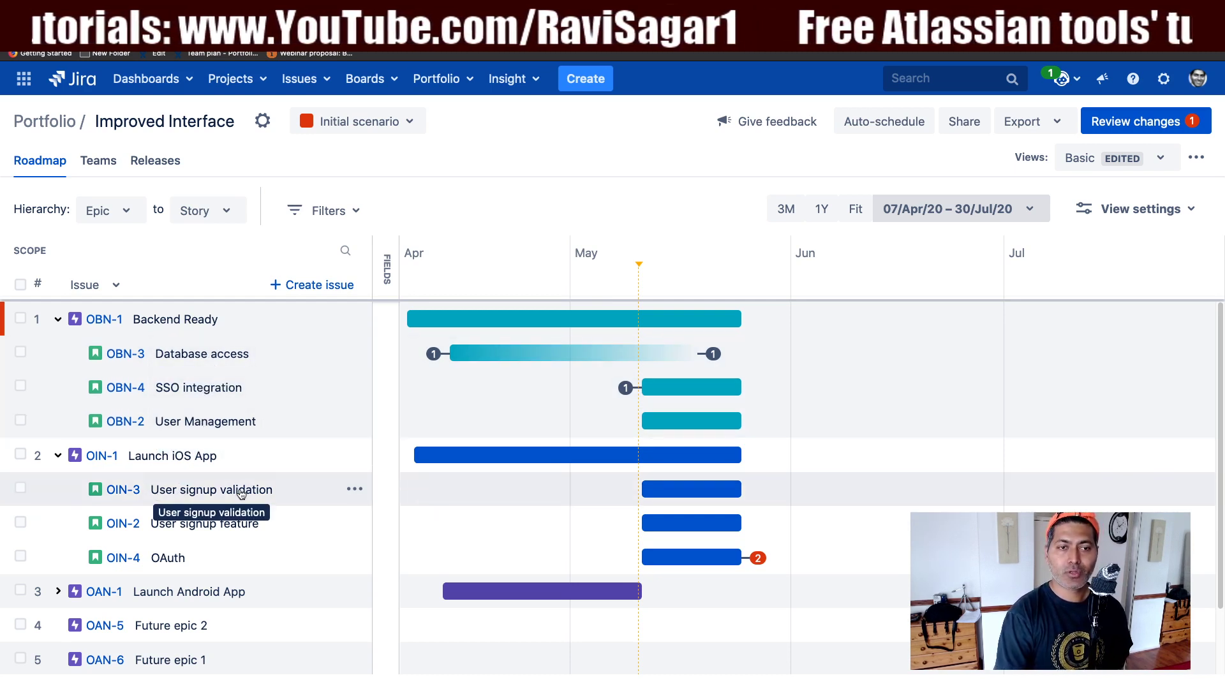
left_click(105, 211)
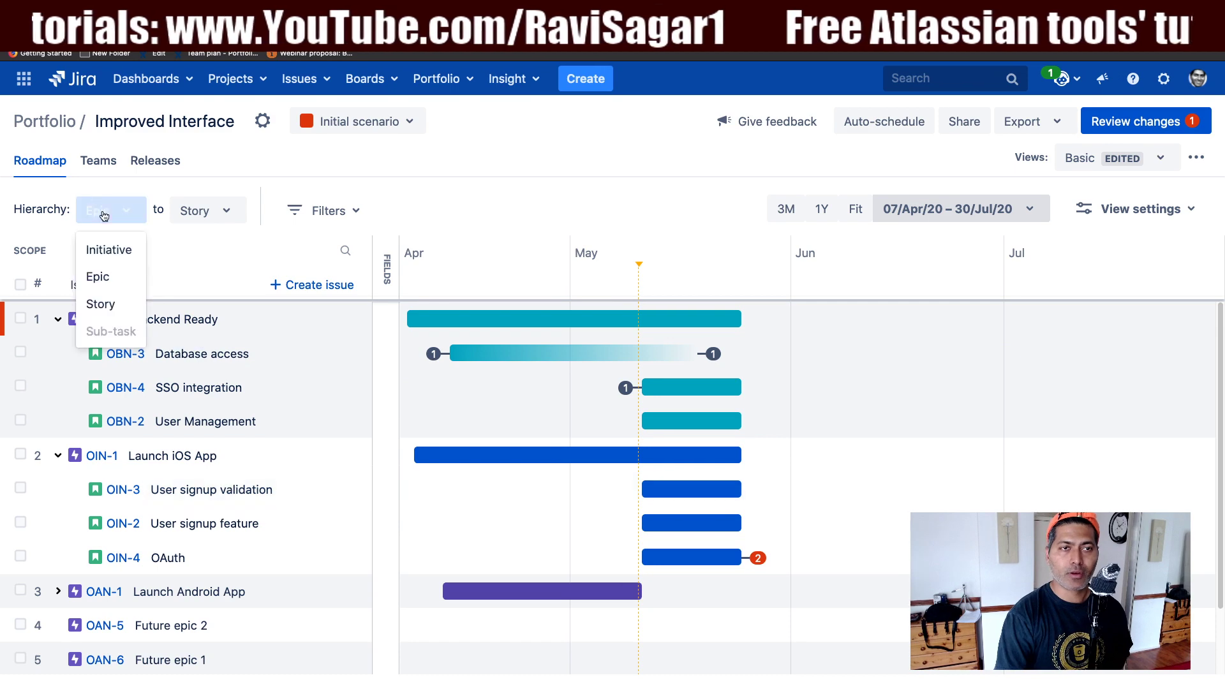
left_click(103, 304)
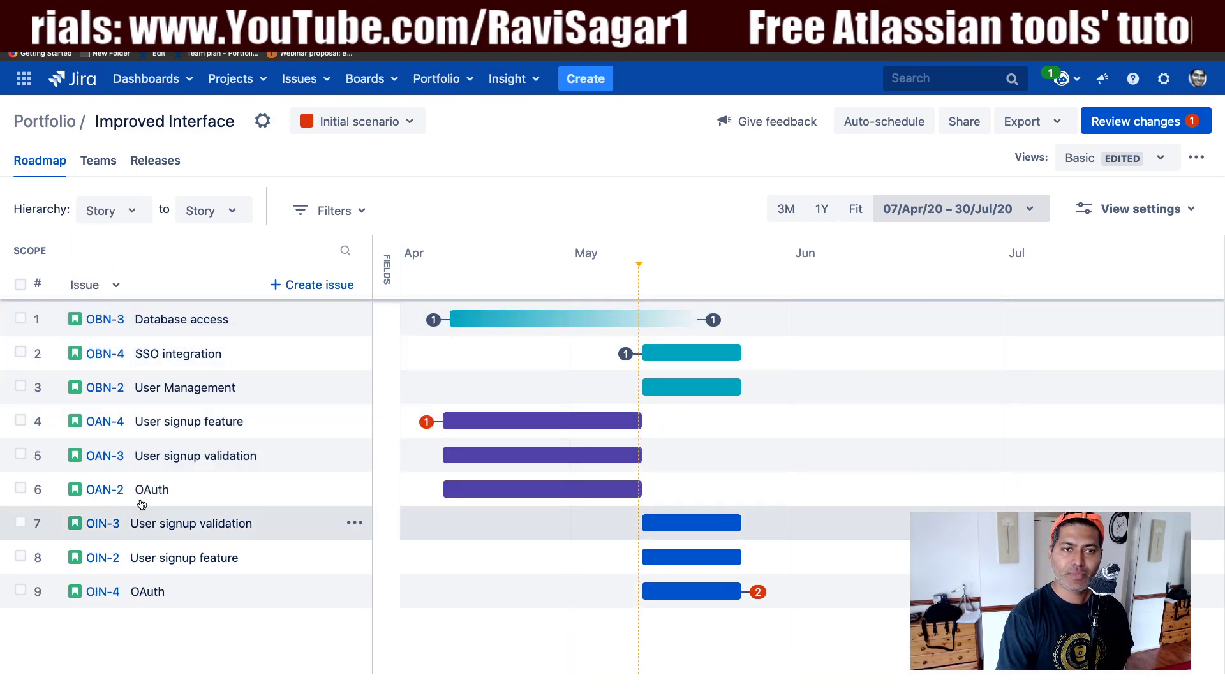
left_click(102, 211)
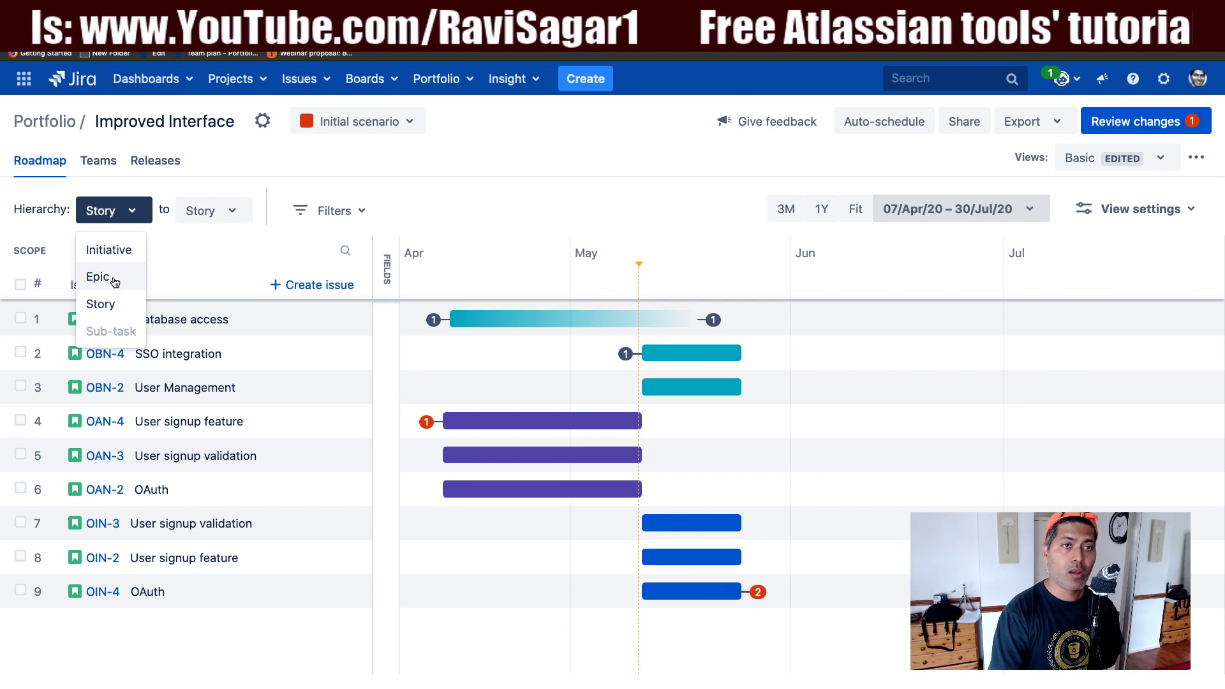
left_click(115, 283)
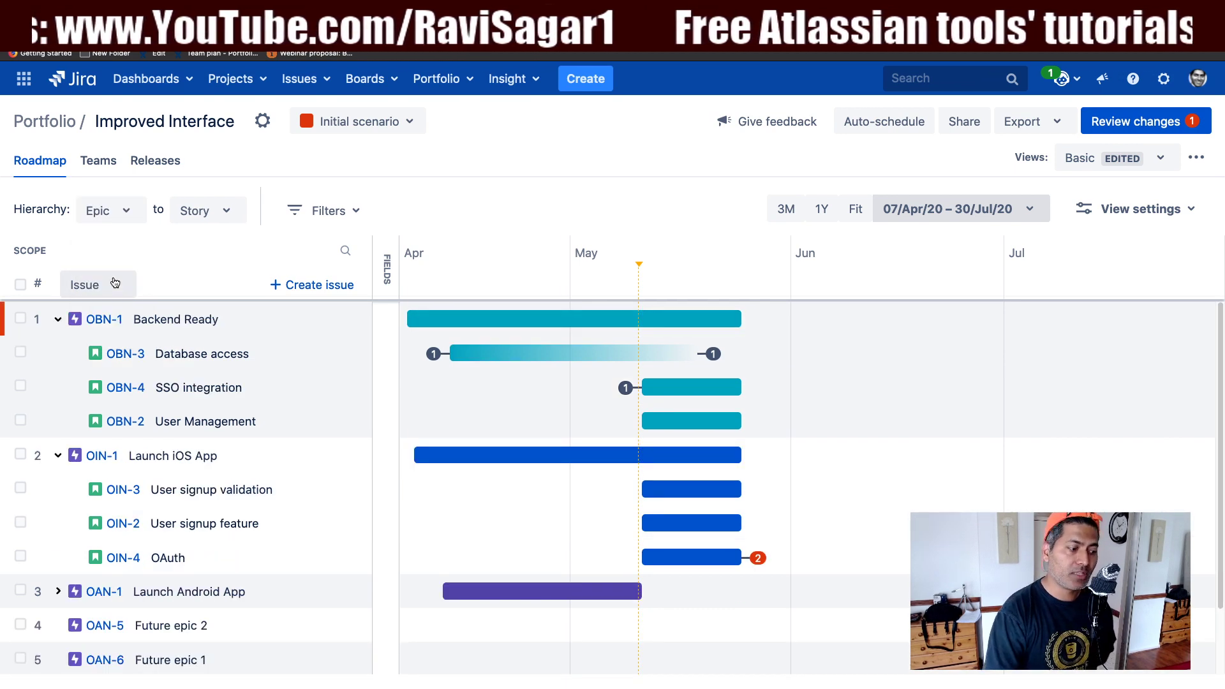
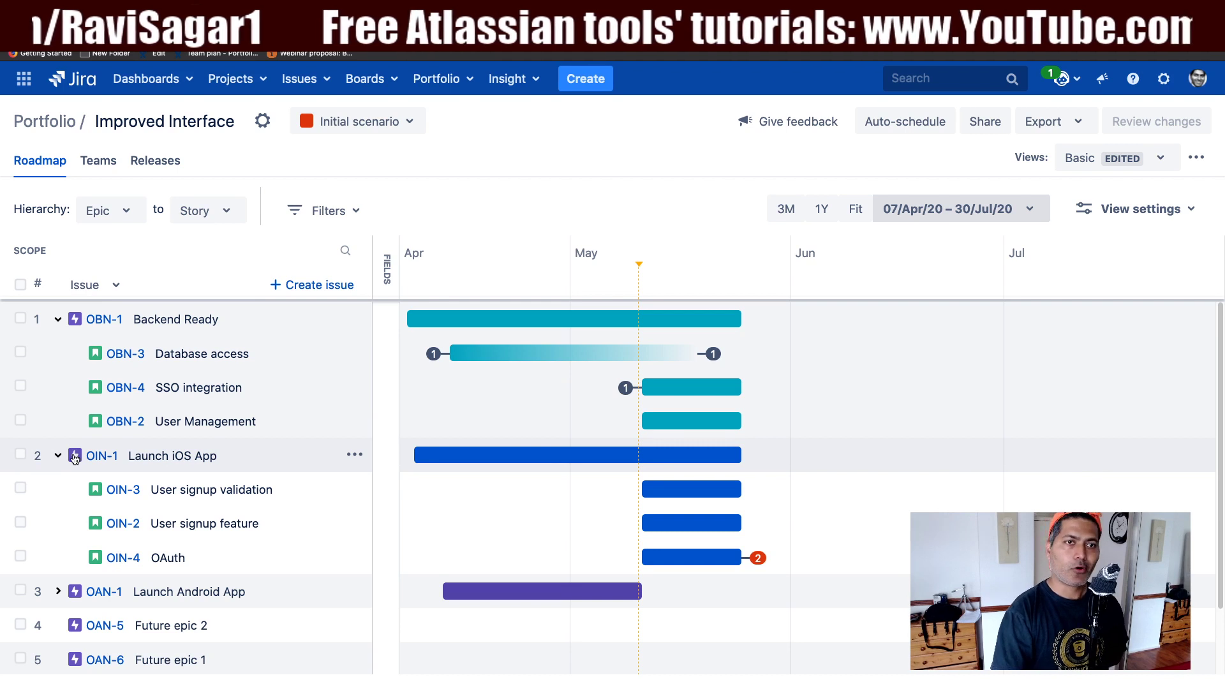
- Rank the Launch iOS App epic above Backend Ready and save the rank change in Jira
left_click_drag(75, 458, 59, 319)
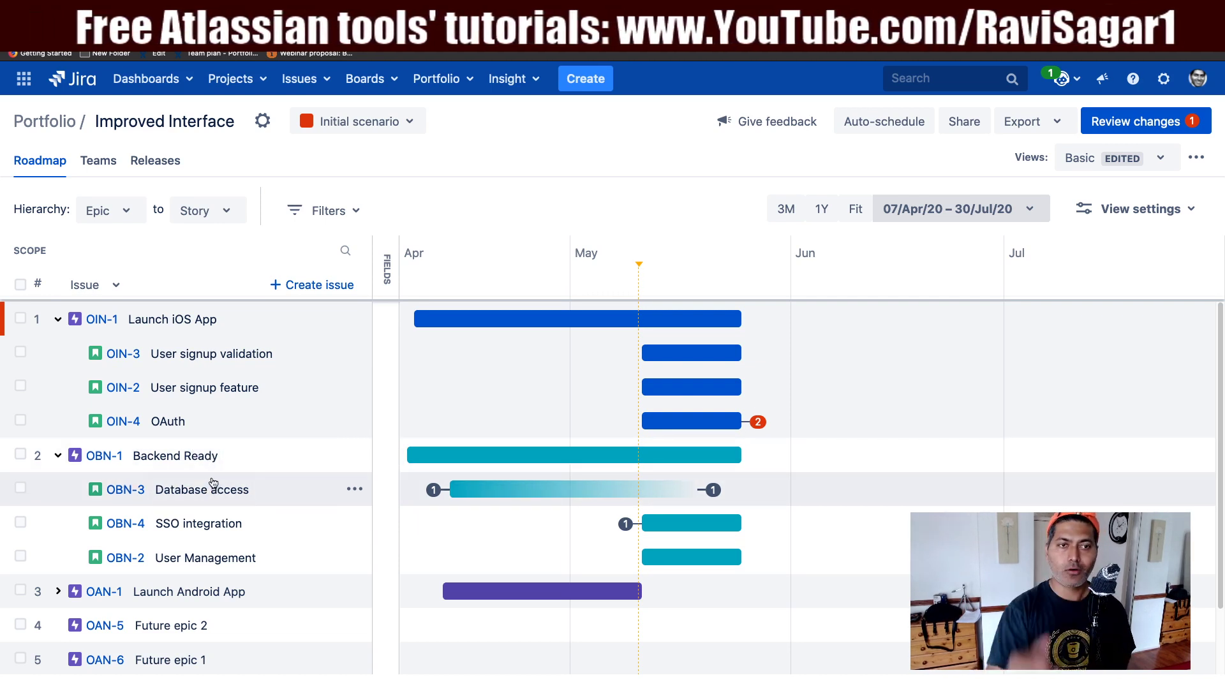
left_click(119, 214)
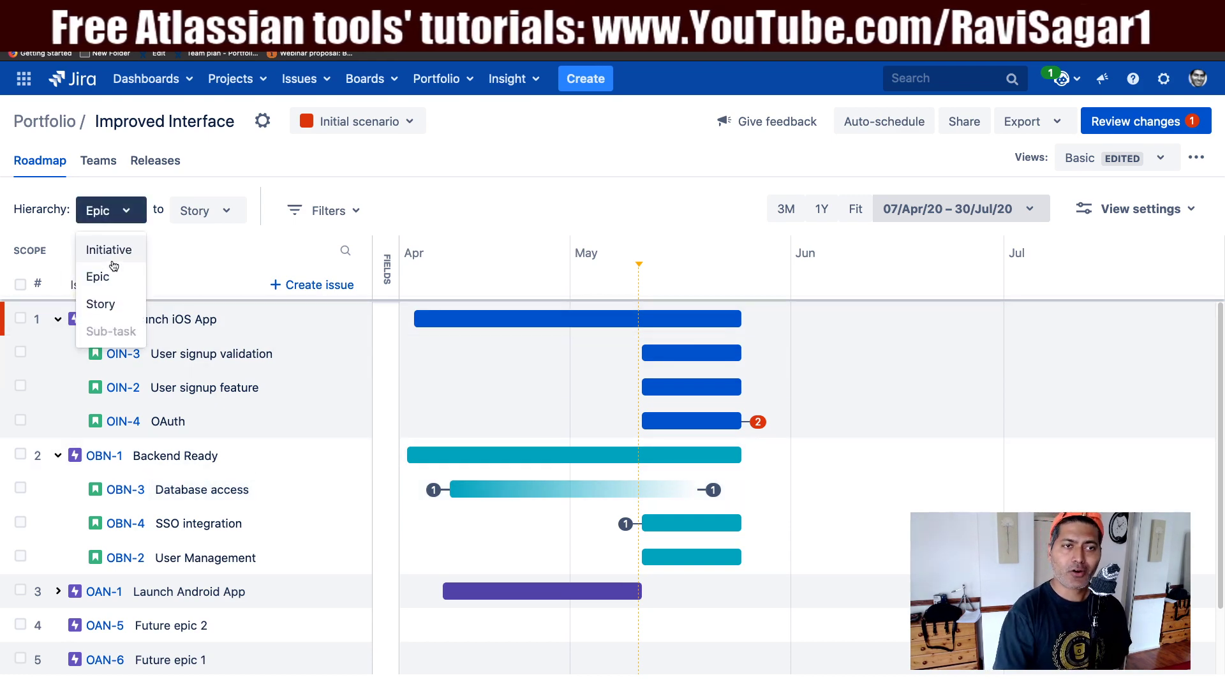
left_click(648, 220)
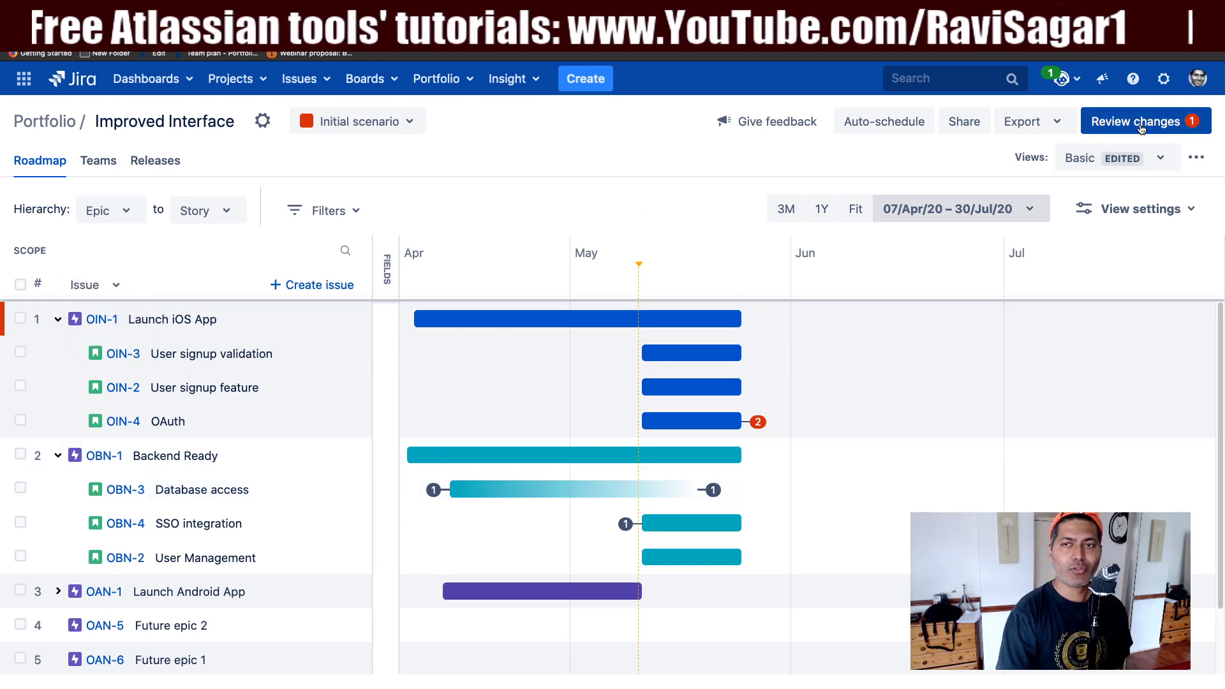
left_click(1141, 127)
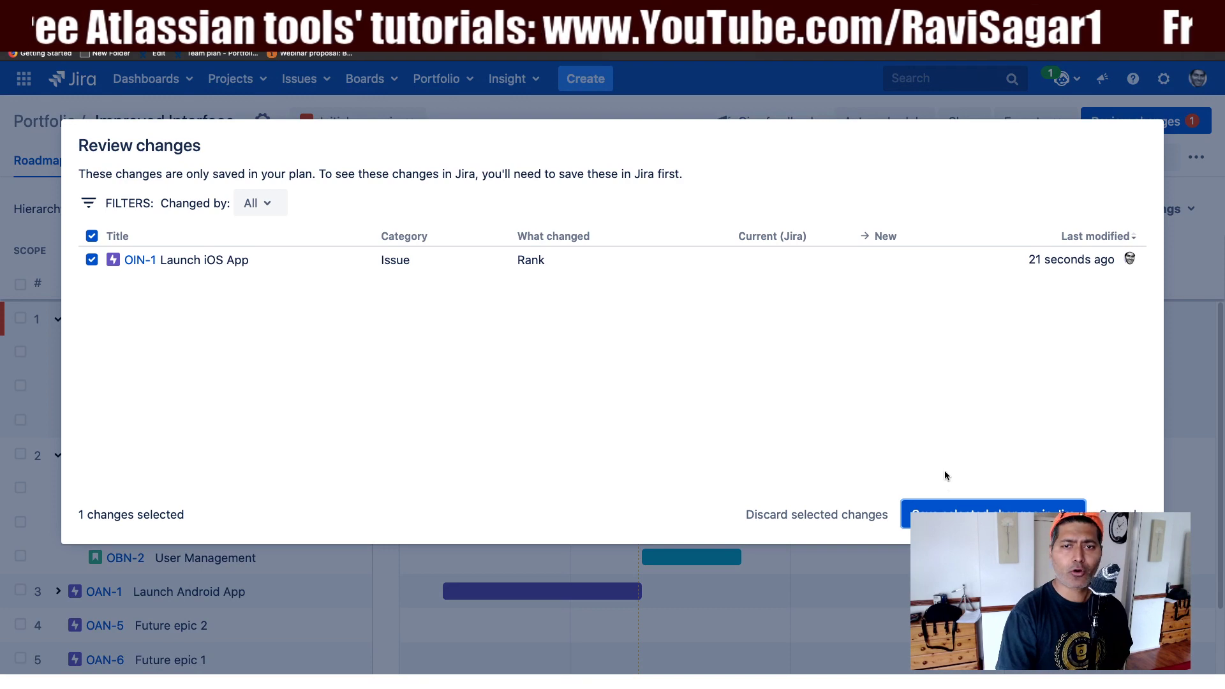
left_click(944, 506)
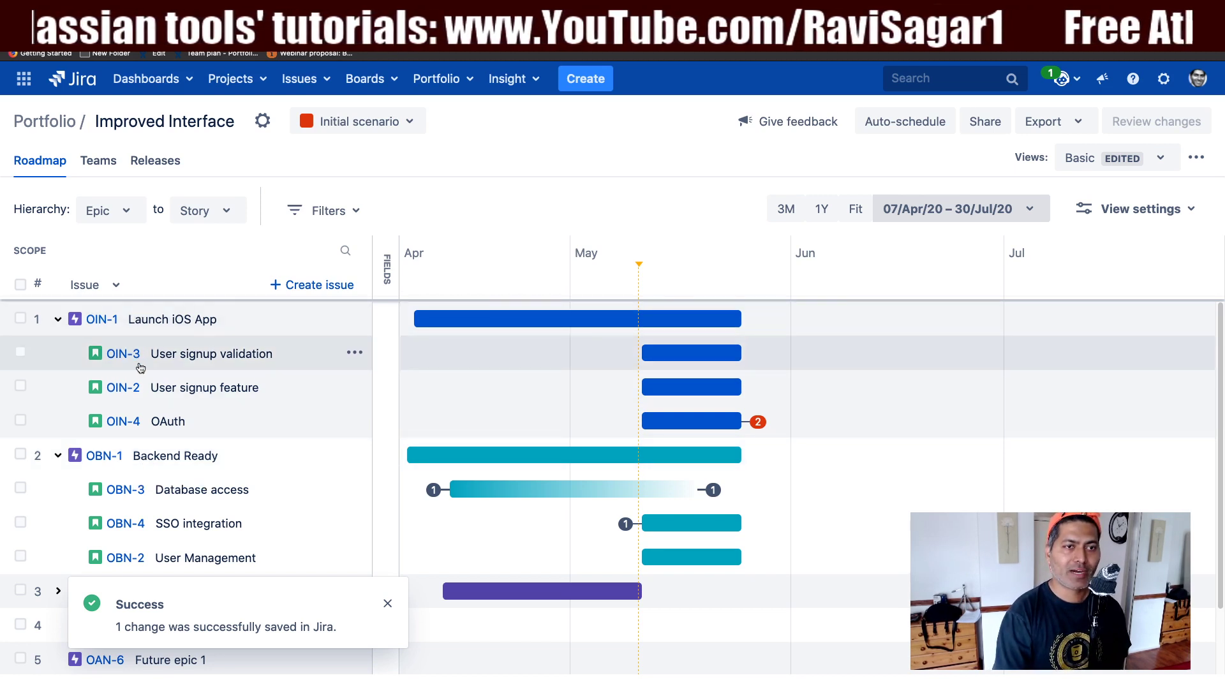
- Check at Story level whether the stories follow the new epic rank, and return the hierarchy to Epic
left_click(105, 220)
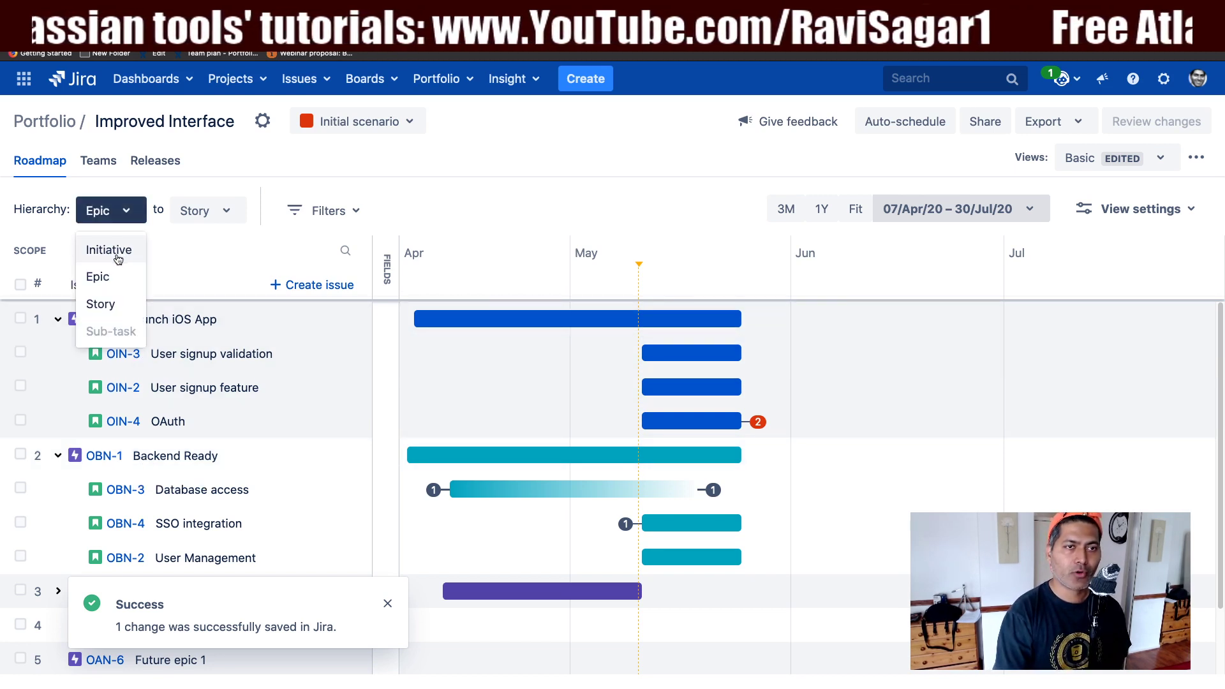
left_click(115, 308)
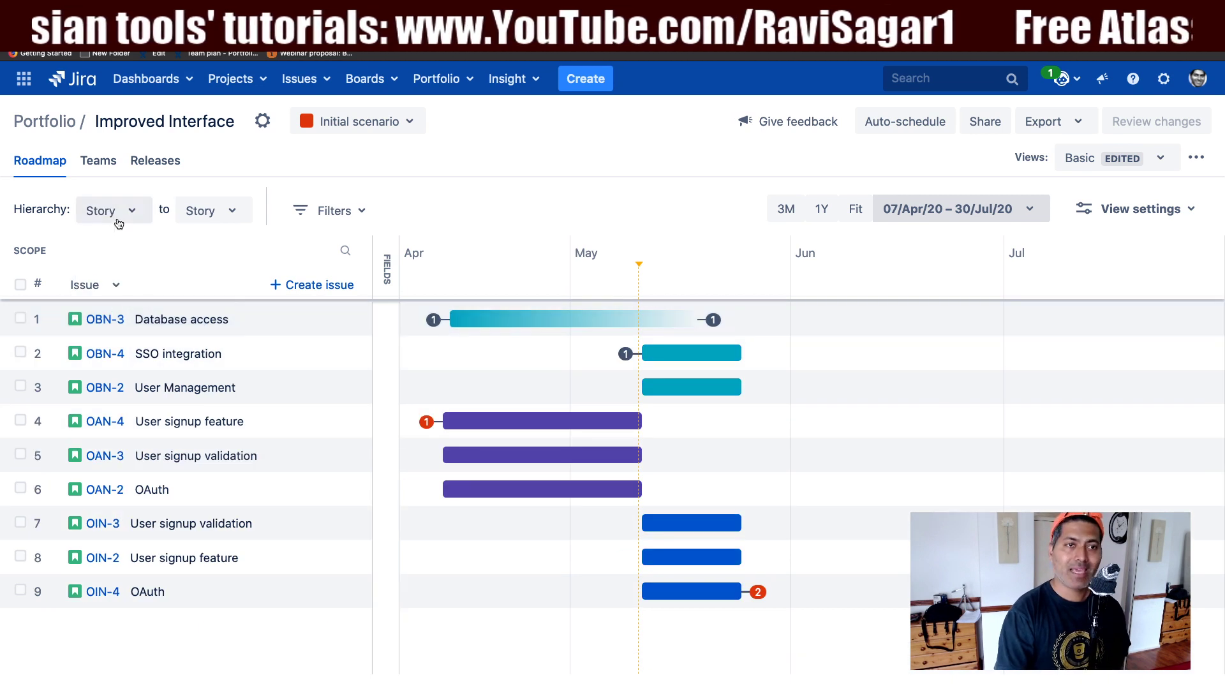
left_click(118, 219)
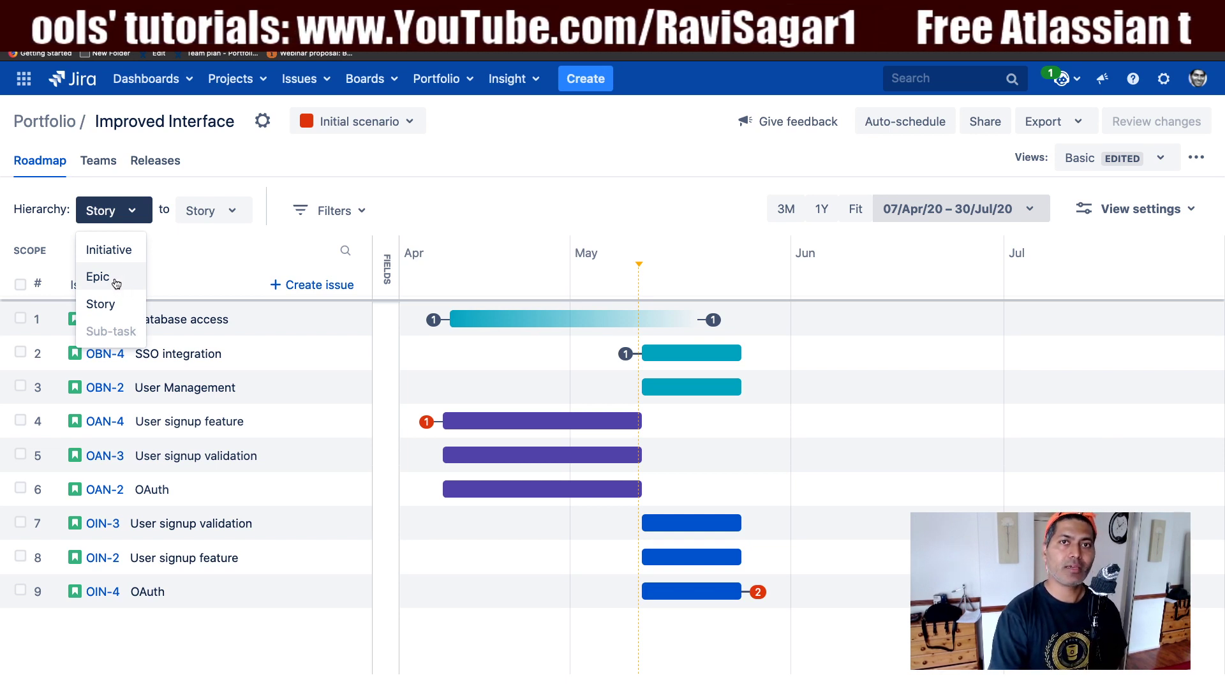
left_click(115, 282)
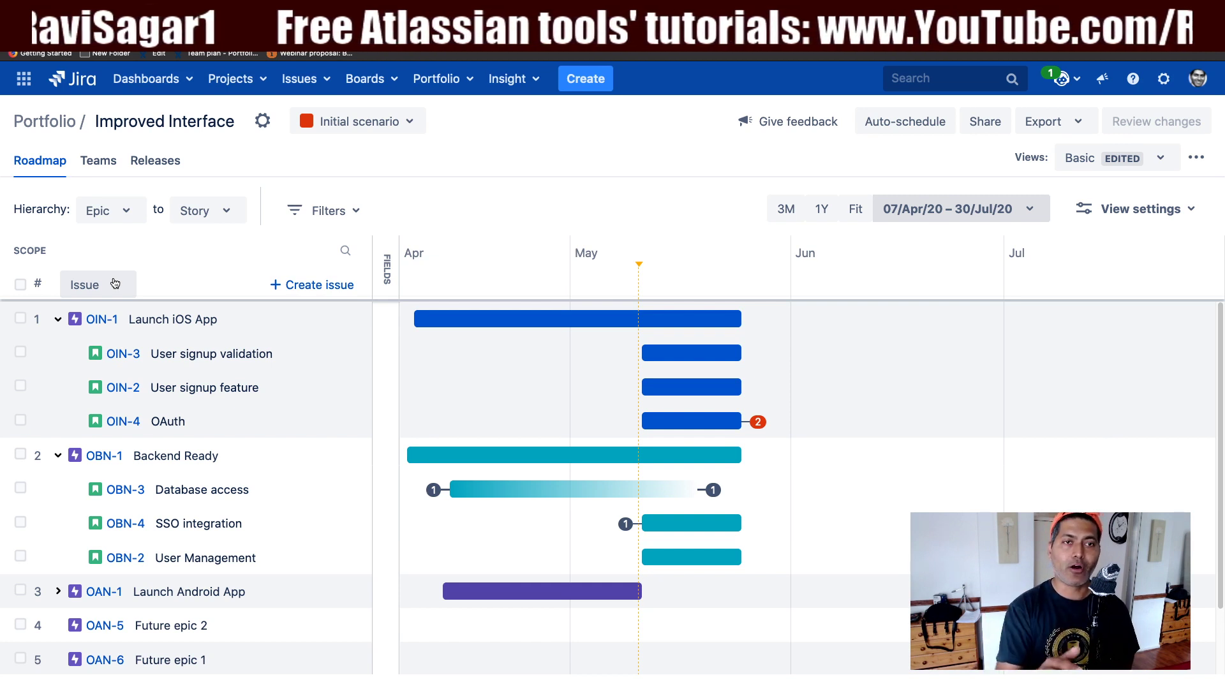
- Open the Live Plan, view its scope at Story level, and return it to Epic level
left_click(441, 79)
left_click(476, 172)
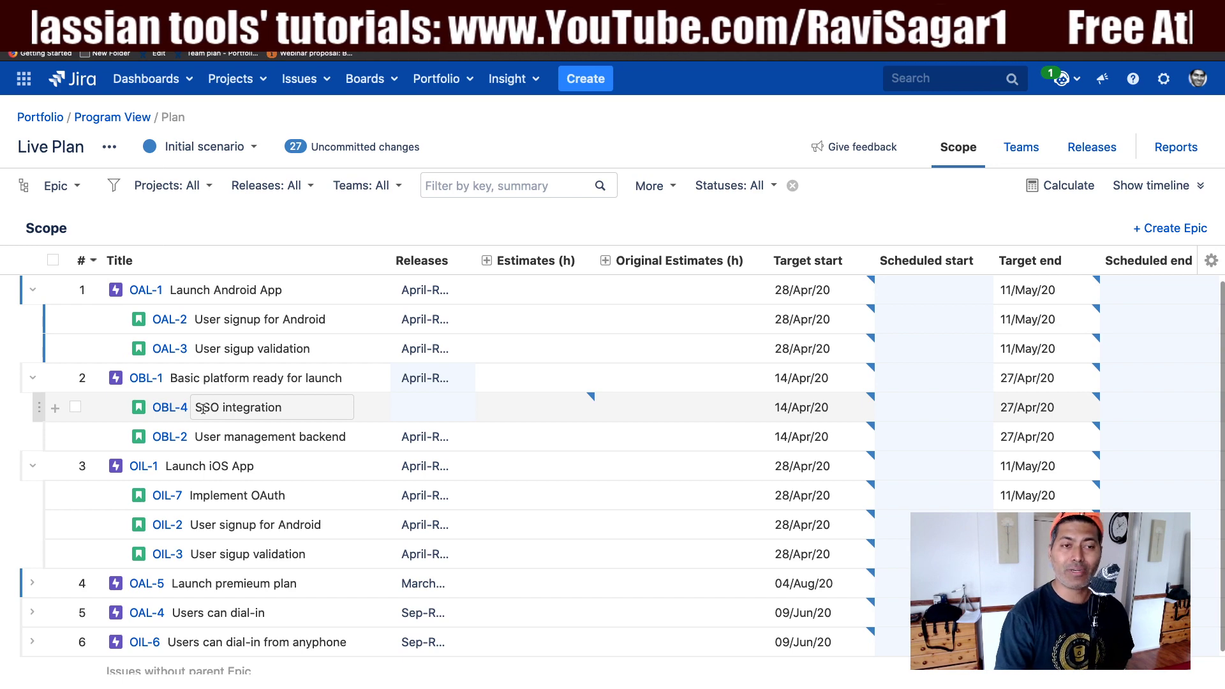
left_click(73, 192)
left_click(72, 273)
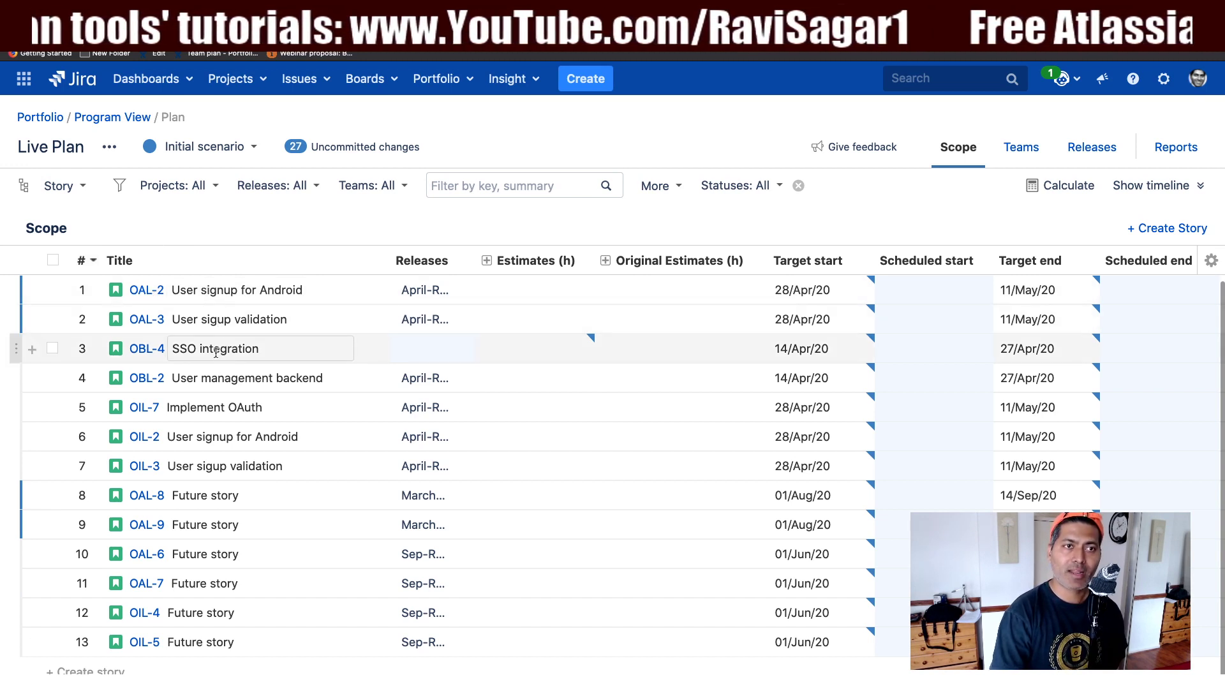
left_click(92, 198)
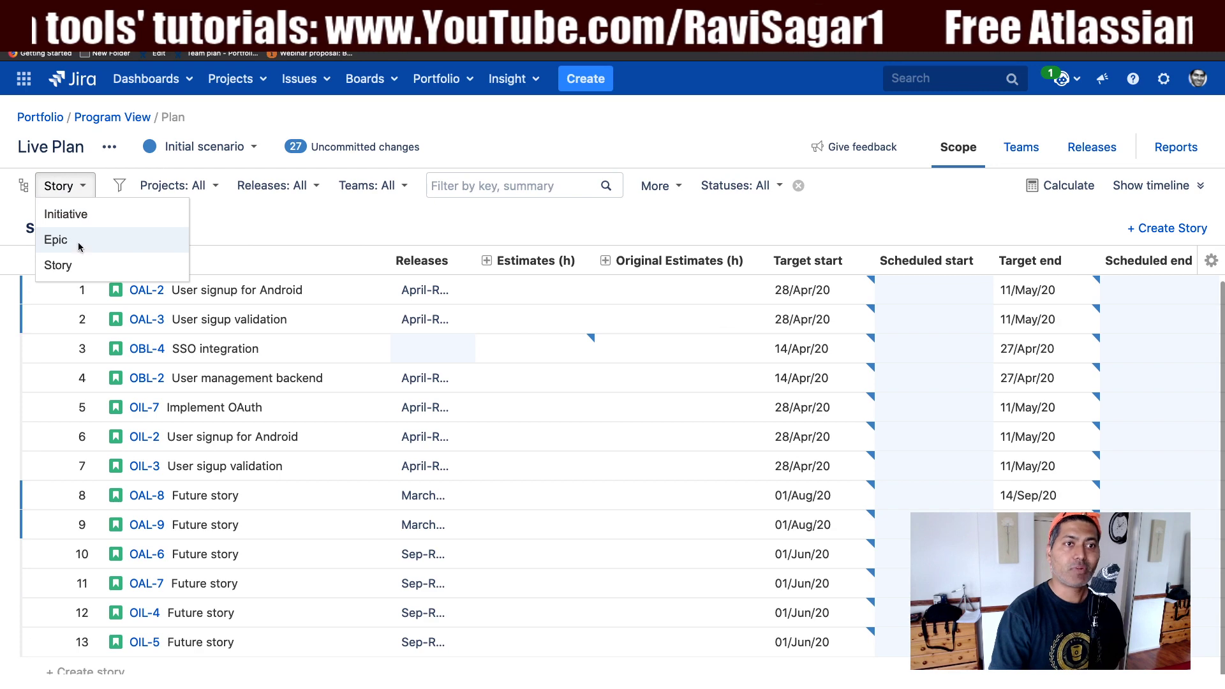
left_click(78, 246)
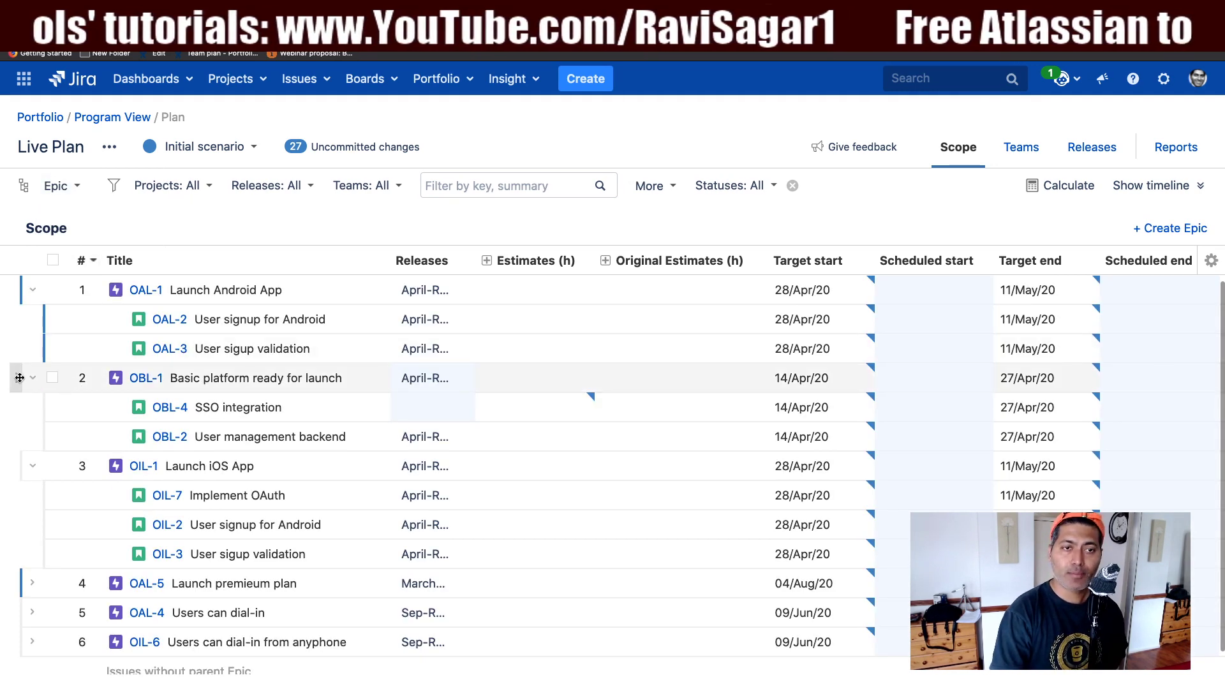
- Rank the Basic platform ready for launch epic above Launch Android App, and show the scope at Story level
left_click_drag(19, 378, 16, 285)
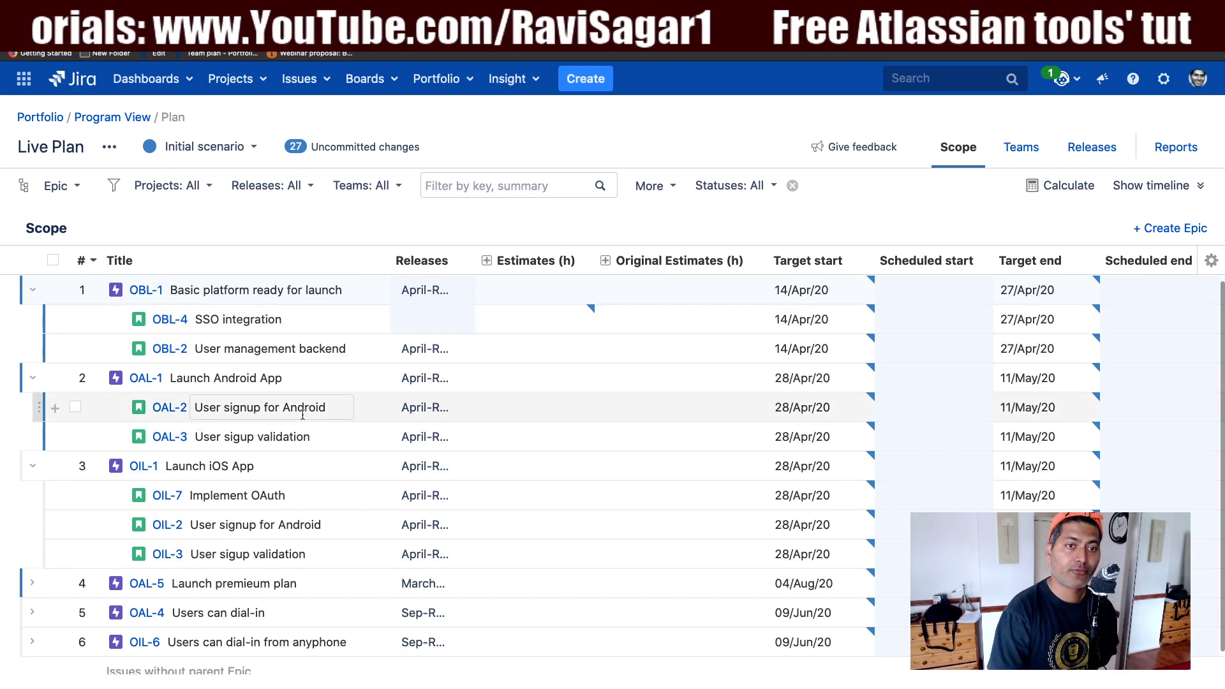
left_click(58, 186)
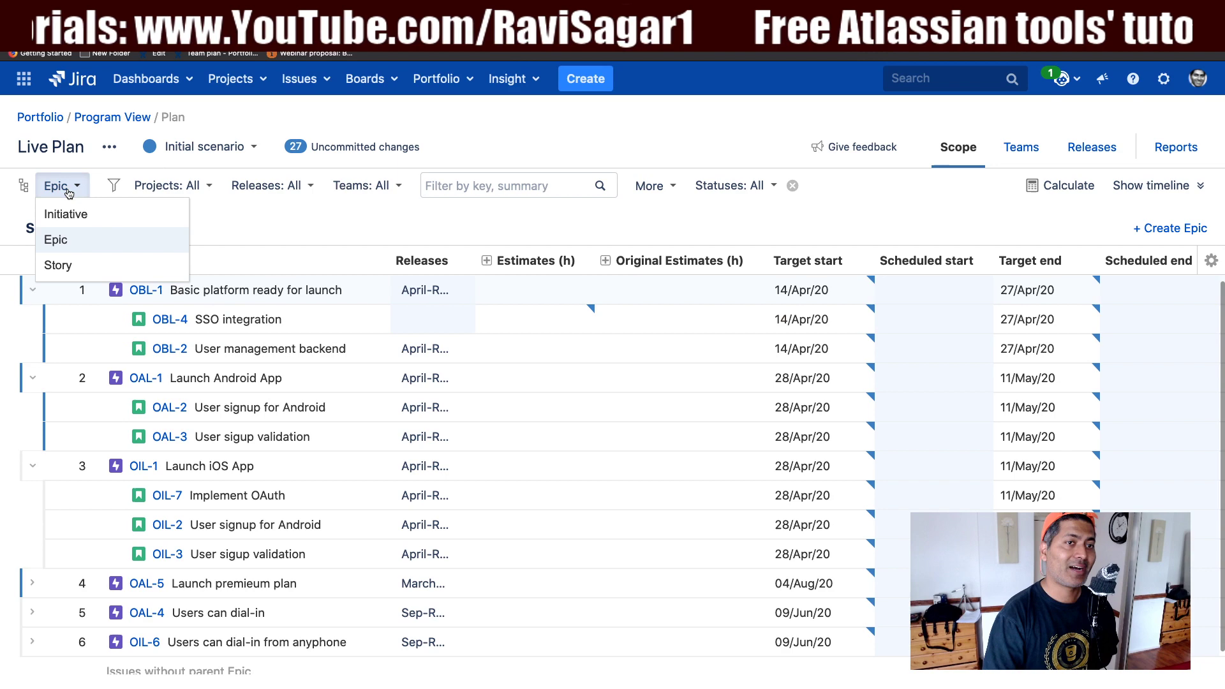
left_click(58, 265)
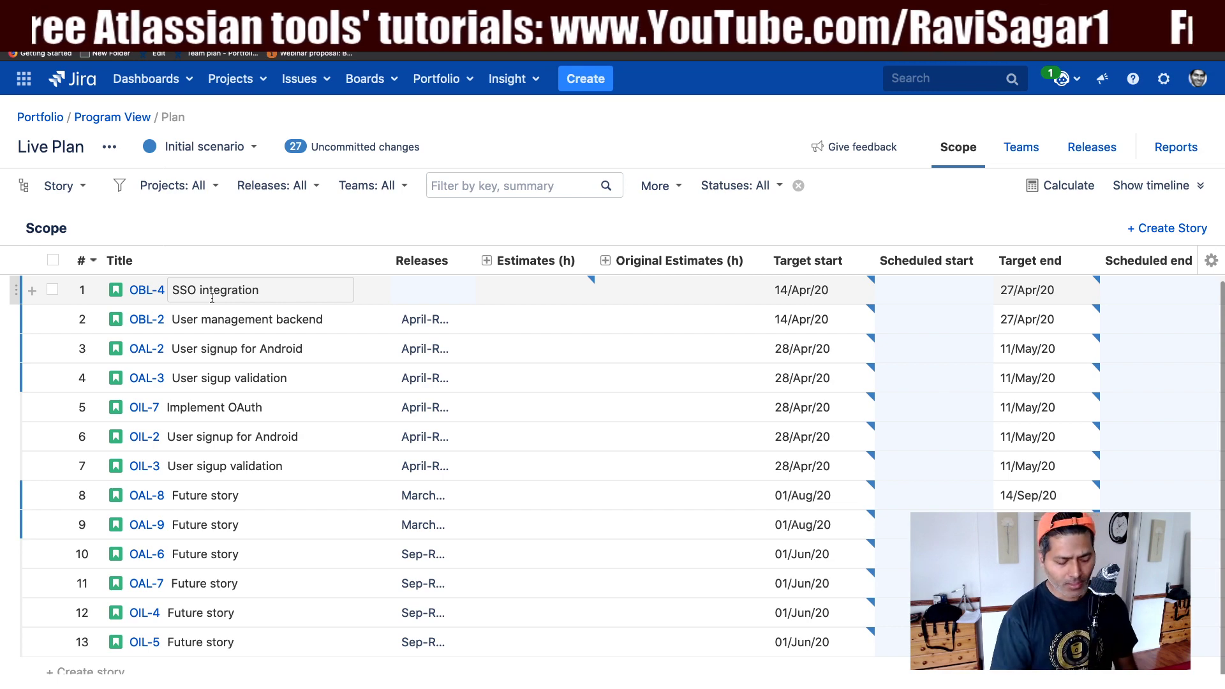
key("ctrl+Left")
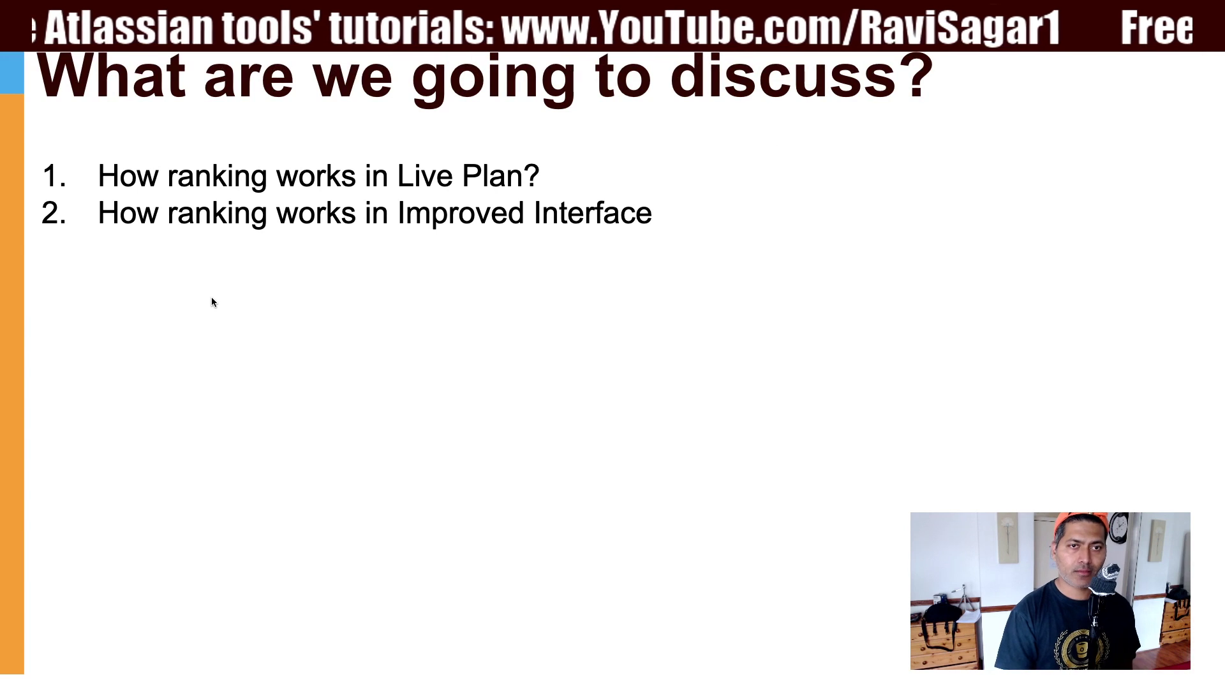
key("Right")
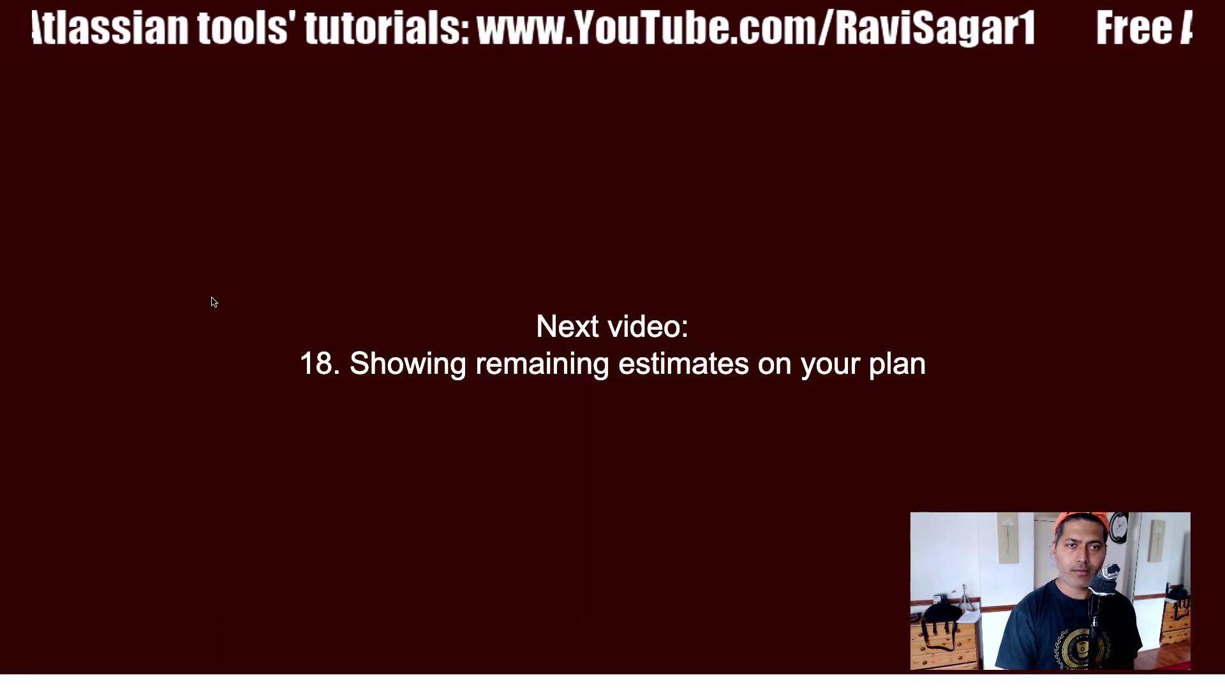